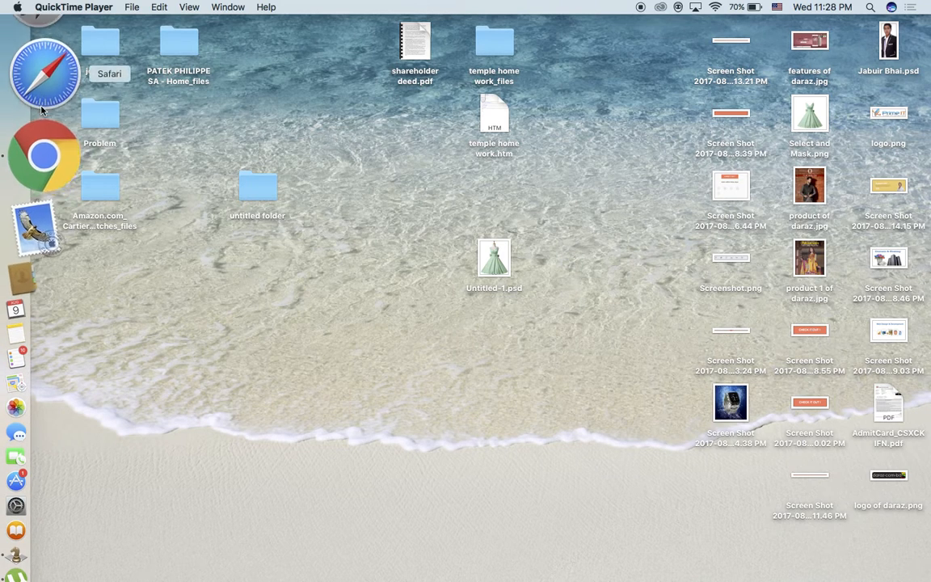
Launch Chrome and open Google Drive from the apps page.
{"action": "left_click", "coordinate": [47, 127]}
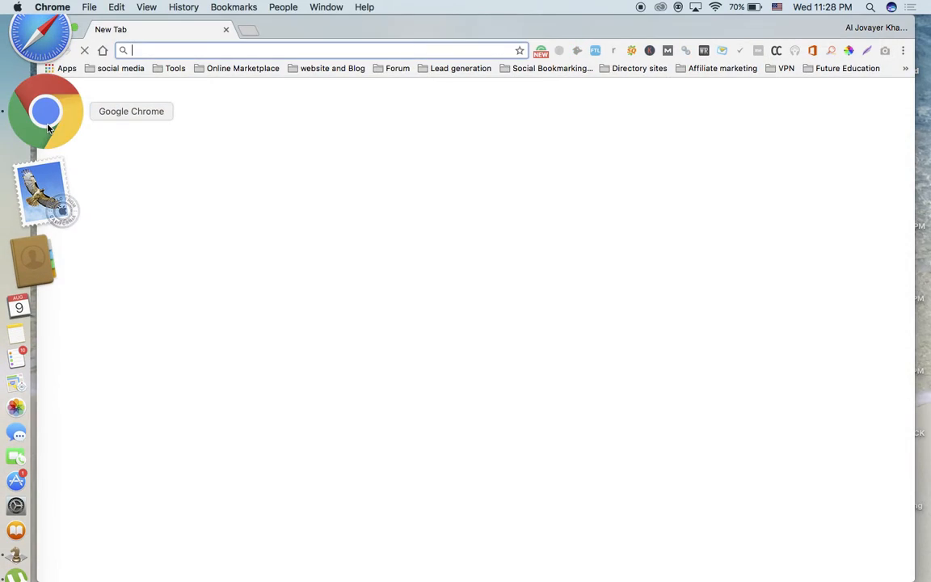
{"action": "left_click", "coordinate": [66, 69]}
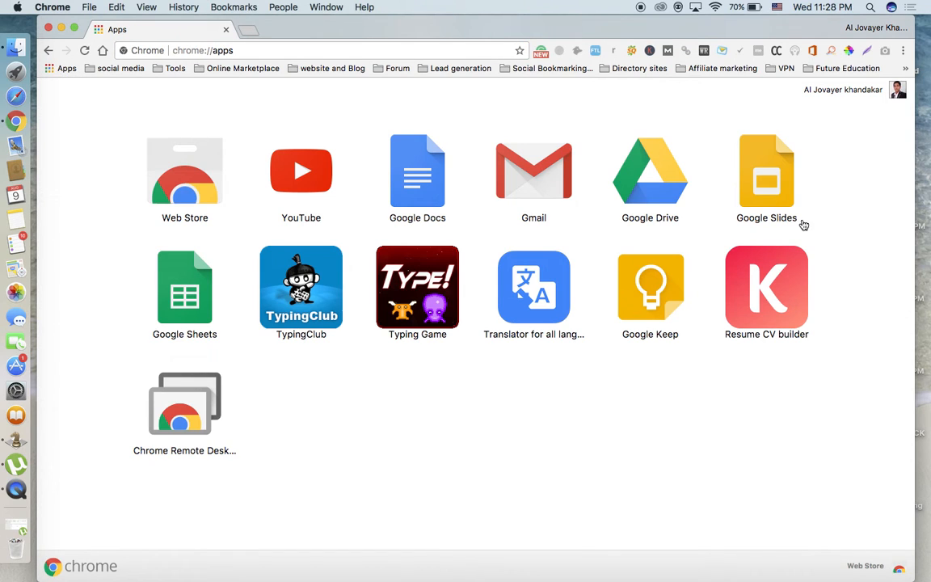
{"action": "left_click", "coordinate": [645, 171]}
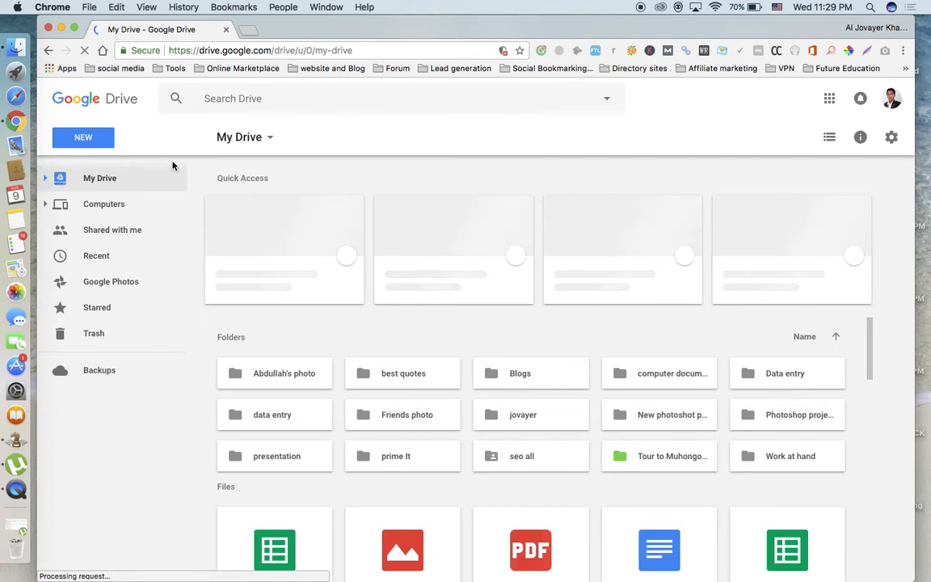
Create a new folder in My Drive named Photoshop workstation.
{"action": "left_click", "coordinate": [84, 138]}
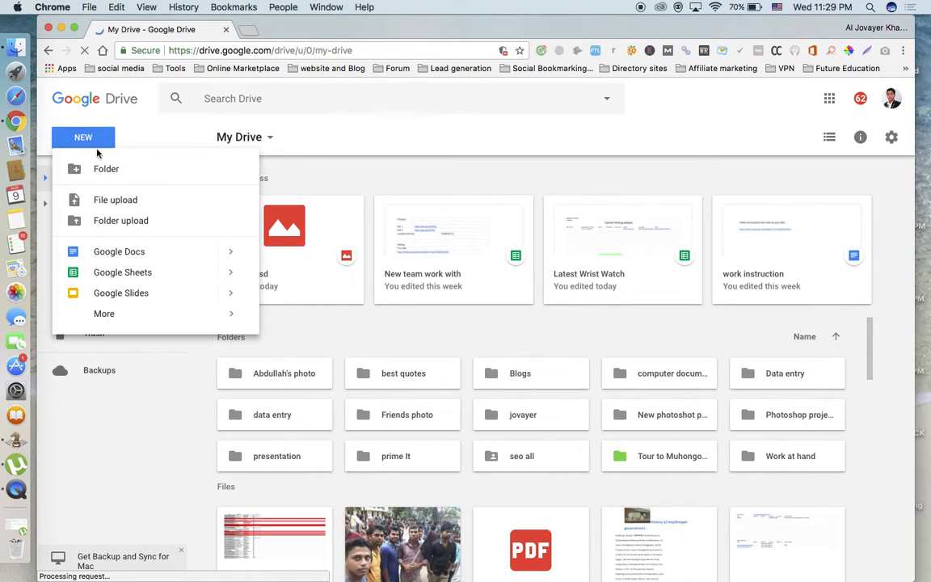
{"action": "left_click", "coordinate": [107, 170]}
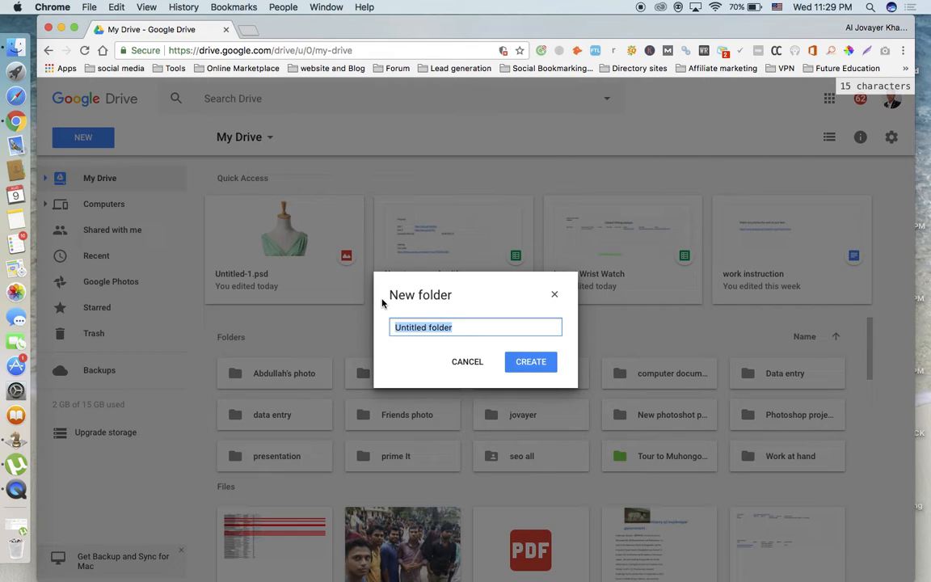
{"action": "type", "text": "Photo"}
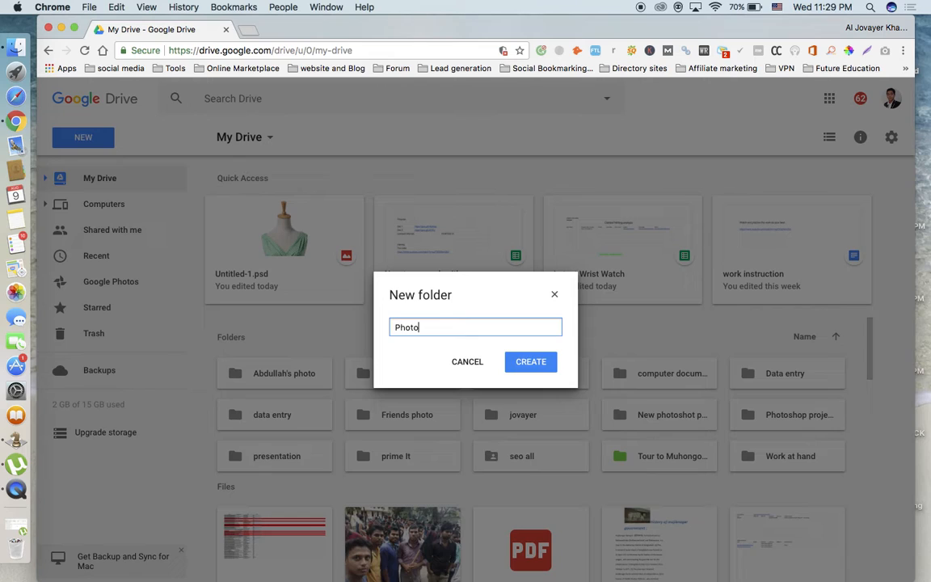
{"action": "type", "text": "shop"}
{"action": "type", "text": "workstation"}
{"action": "left_click", "coordinate": [531, 362]}
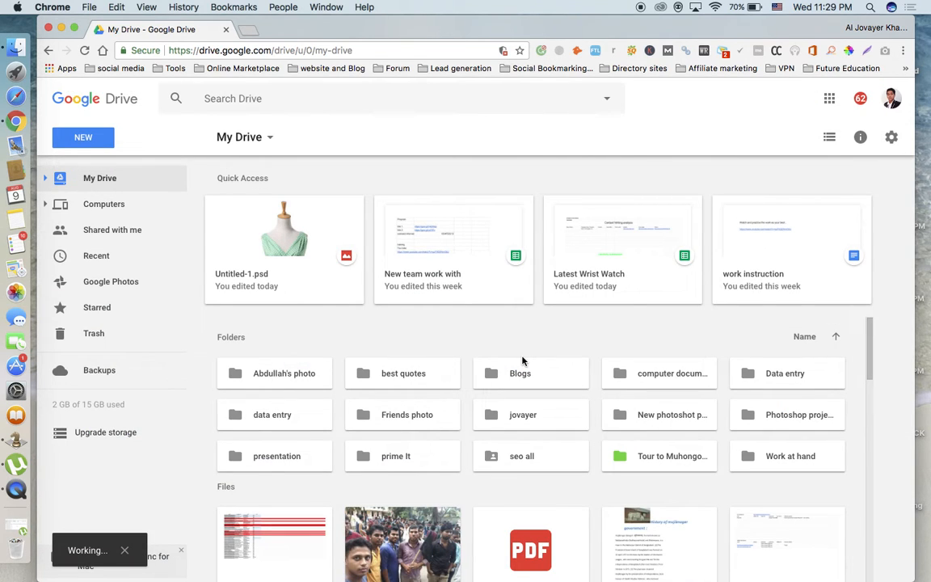
Open the Photoshop workstation folder and create a new folder inside it named training.
{"action": "scroll", "coordinate": [523, 361], "scroll_direction": "down", "scroll_amount": 4}
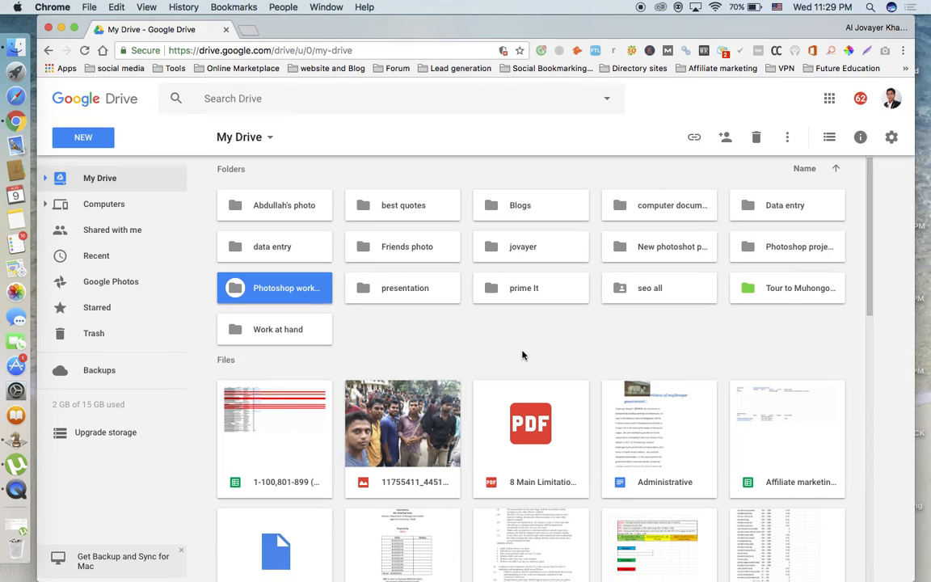
{"action": "double_click", "coordinate": [292, 296]}
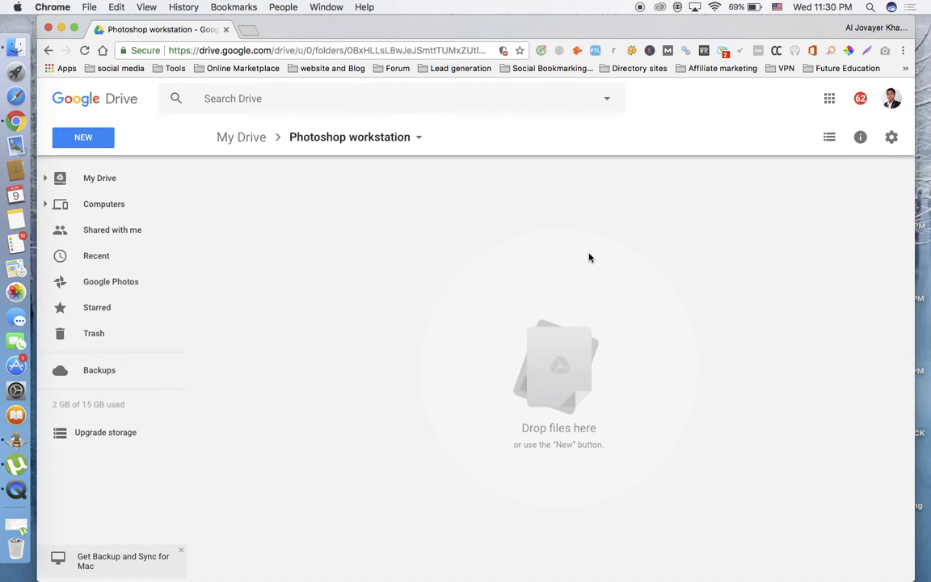
{"action": "left_click", "coordinate": [96, 142]}
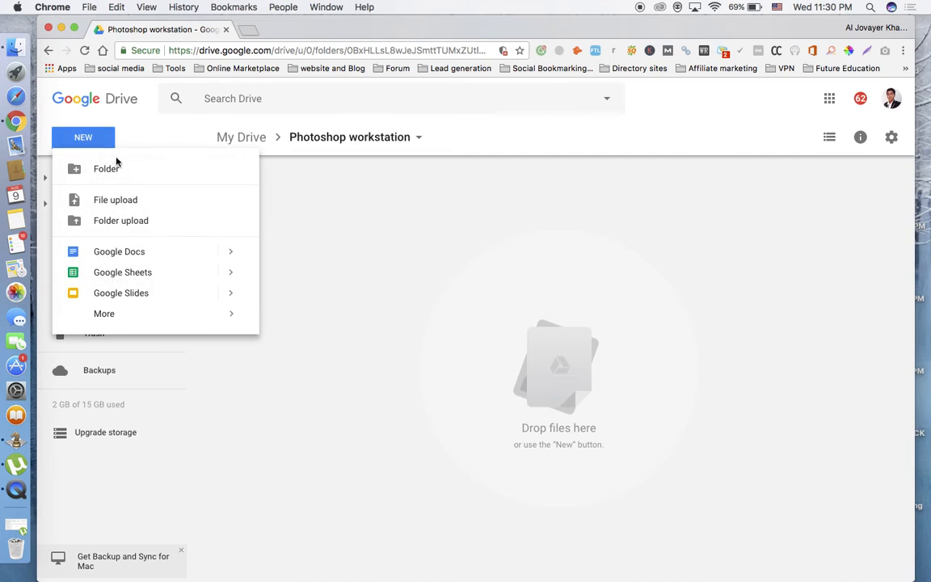
{"action": "left_click", "coordinate": [117, 168]}
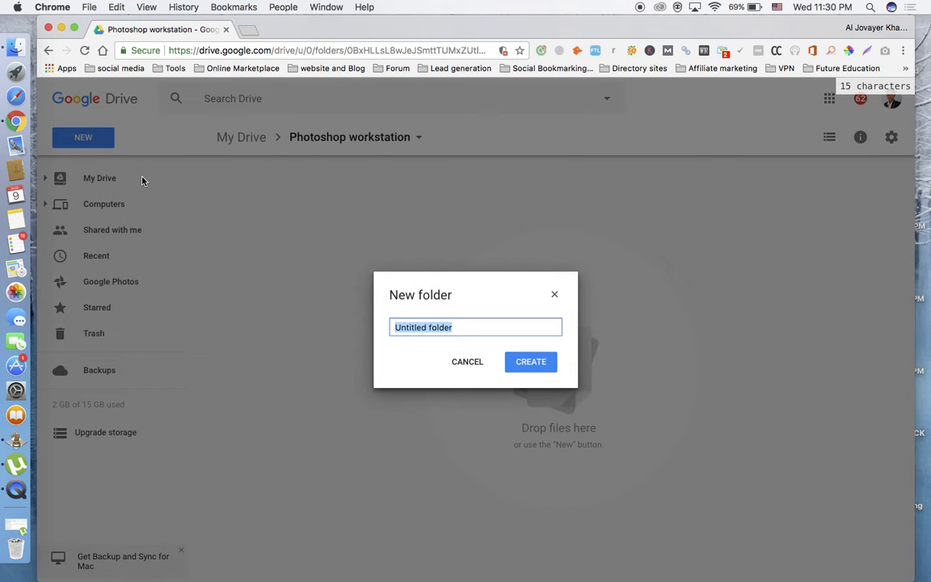
{"action": "type", "text": "tra"}
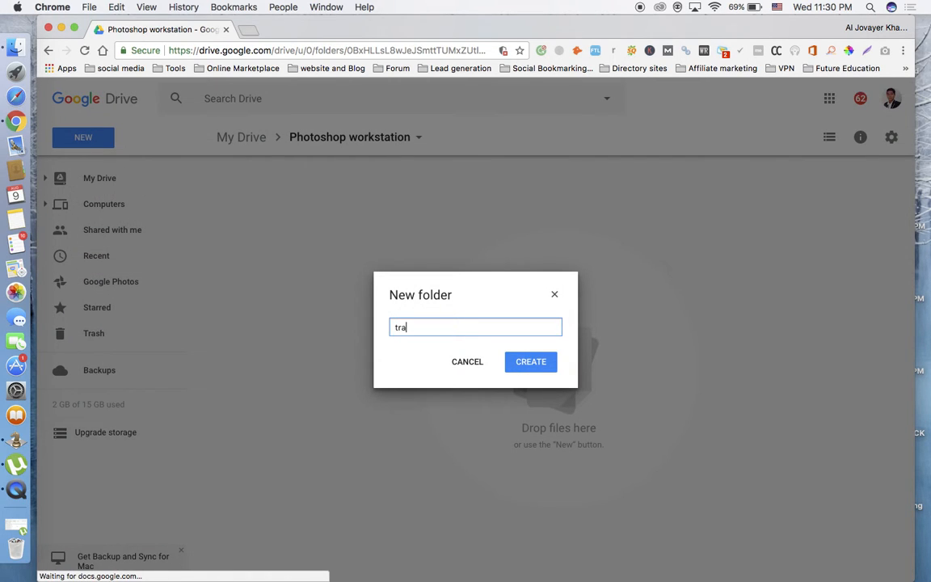
{"action": "type", "text": "ining"}
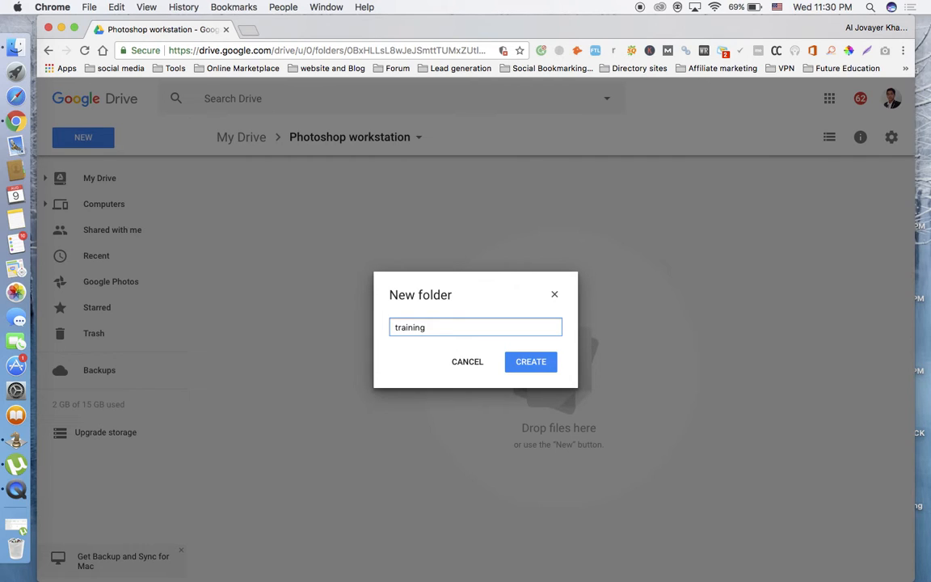
{"action": "left_click", "coordinate": [539, 363]}
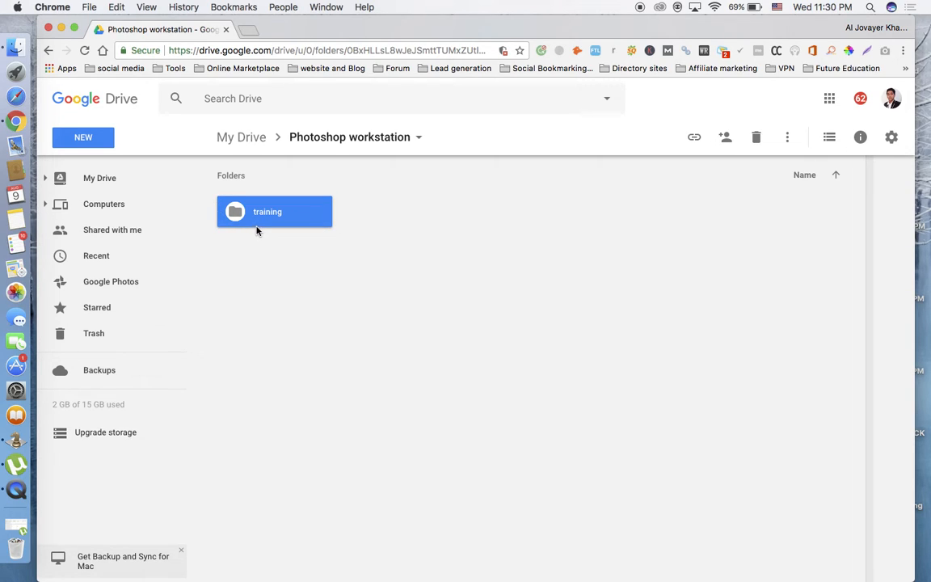
Open sharing for the training folder and add the first suggested contact.
{"action": "left_click", "coordinate": [726, 138]}
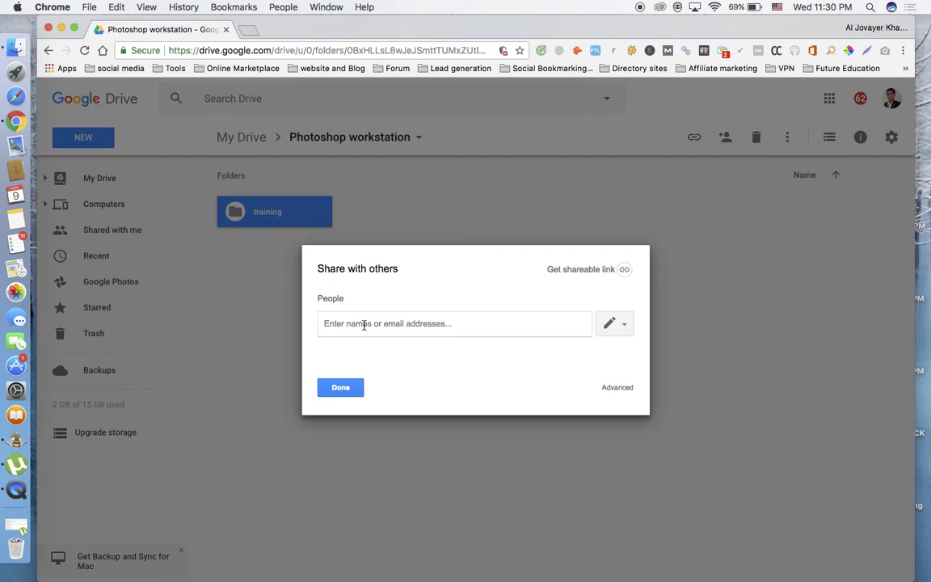
{"action": "type", "text": "mor"}
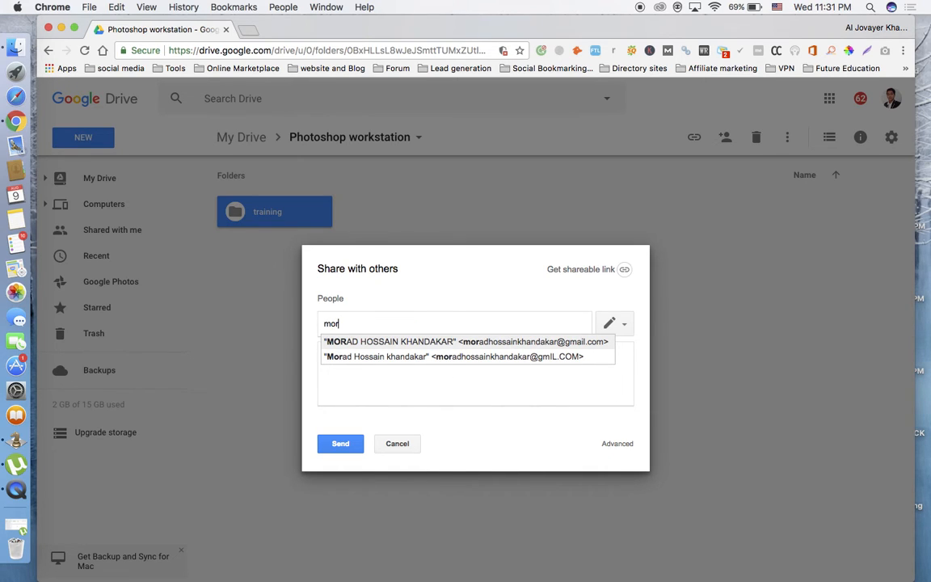
{"action": "left_click", "coordinate": [374, 342]}
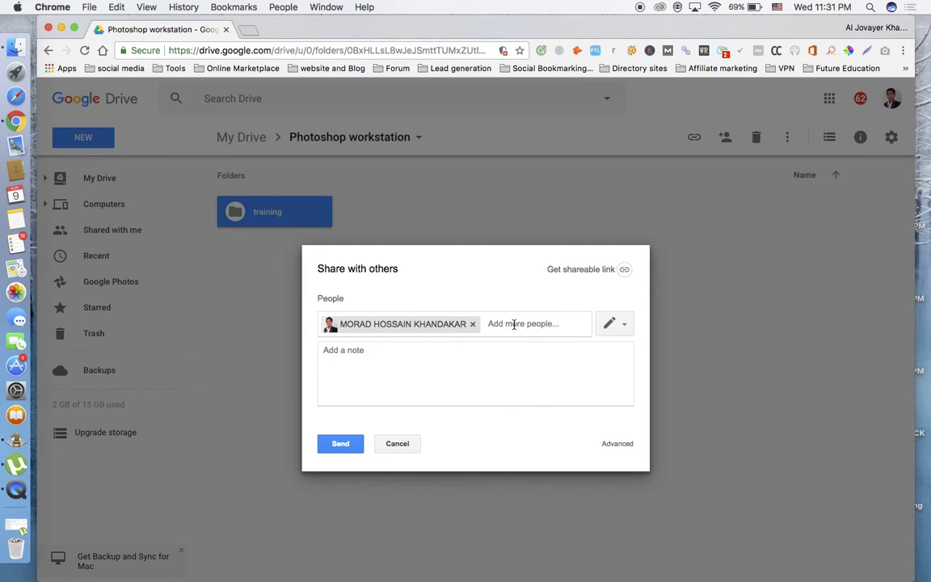
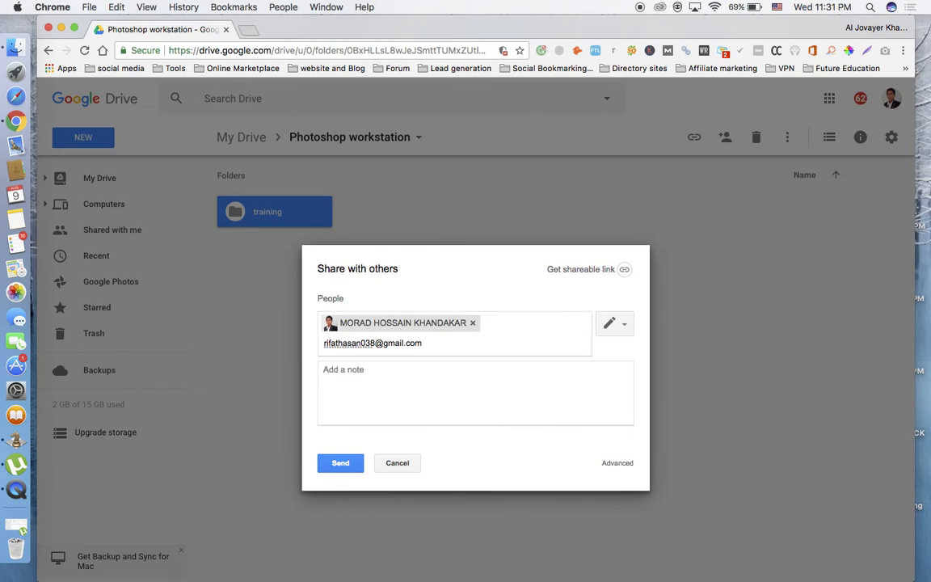
Add a second person to the share list by entering their Gmail address.
{"action": "key", "text": "Return"}
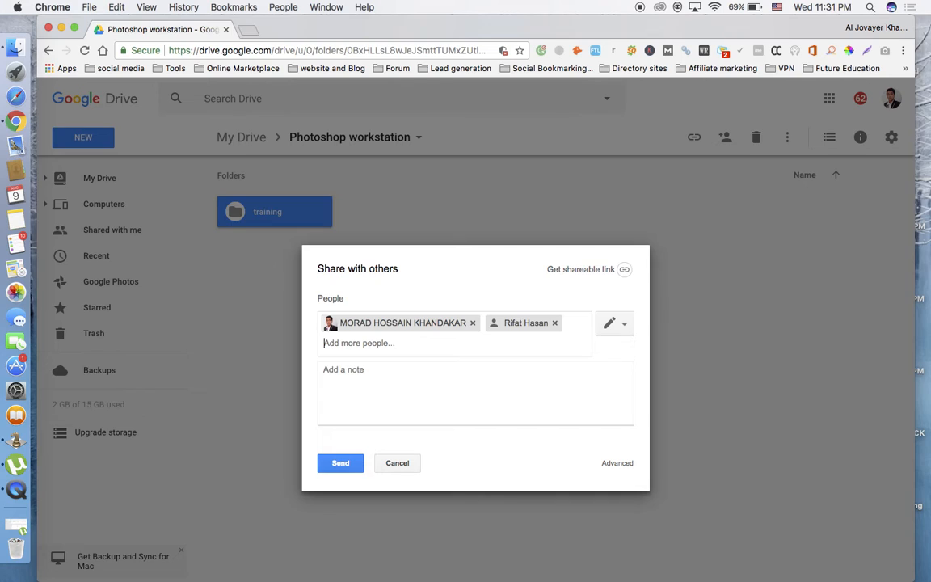
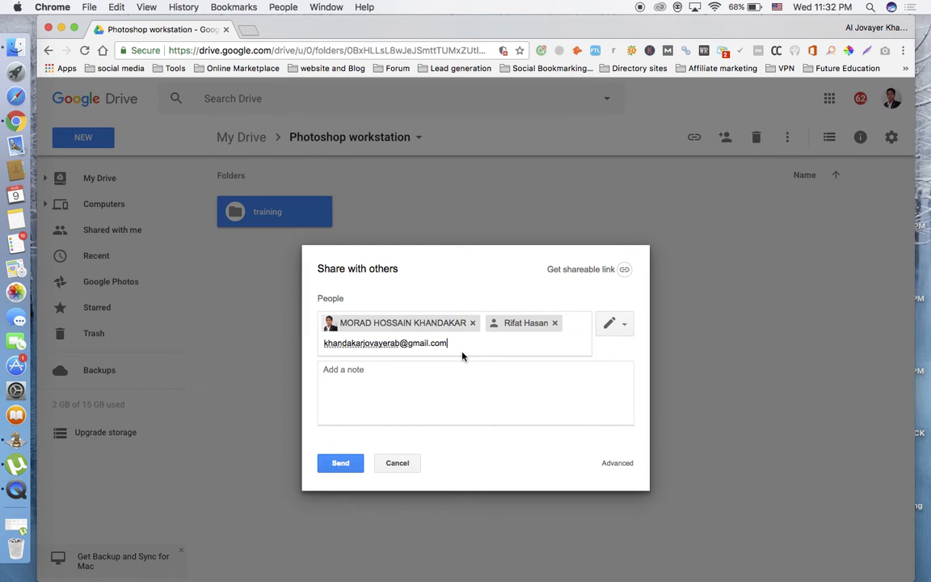
Add a third person by entering their Gmail address and send the share invitation.
{"action": "key", "text": "Return"}
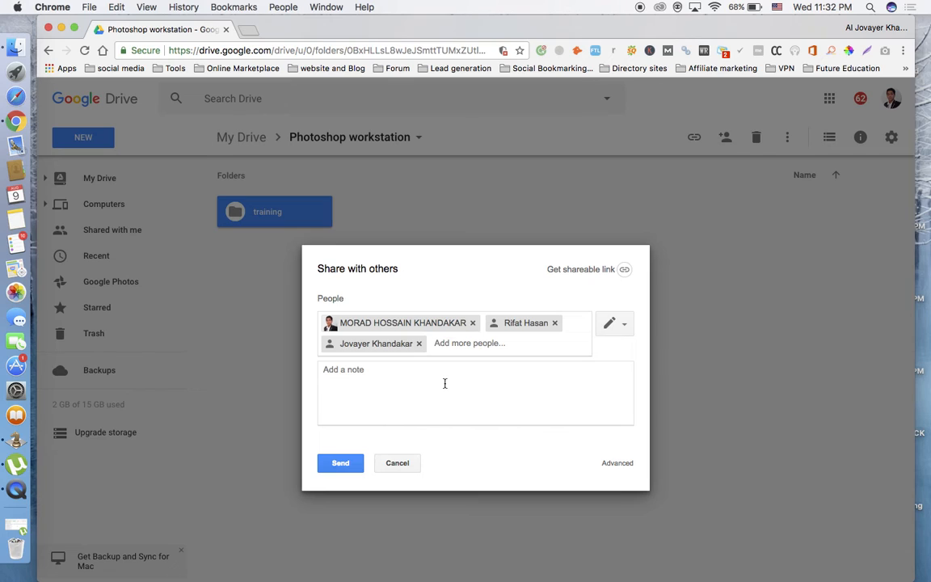
{"action": "left_click", "coordinate": [349, 467]}
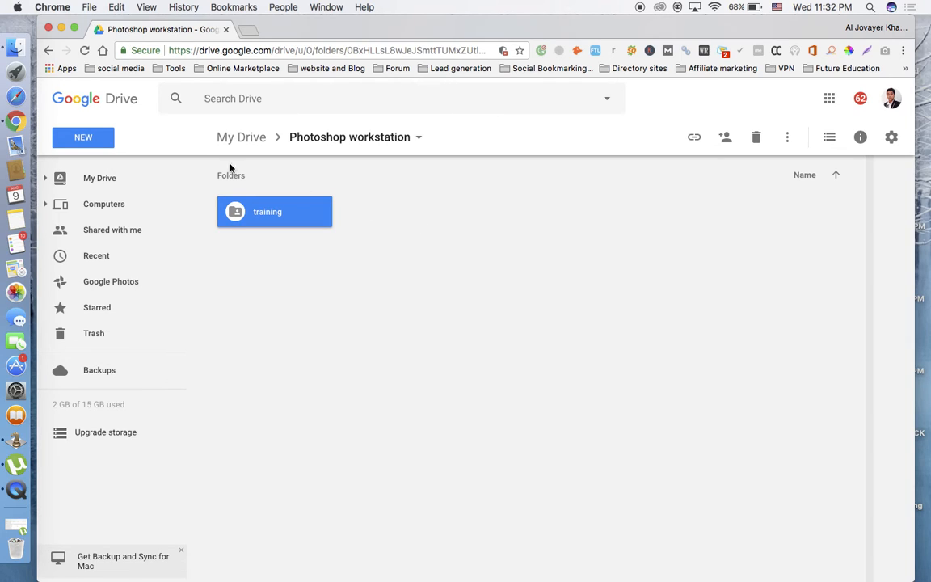
Create a new folder named A inside Photoshop workstation.
{"action": "left_click", "coordinate": [101, 139]}
{"action": "left_click", "coordinate": [114, 170]}
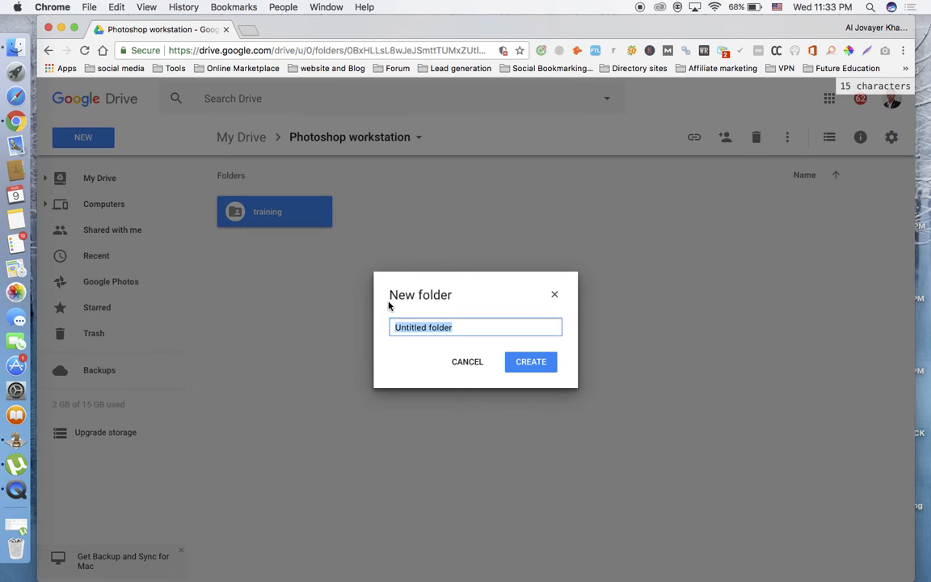
{"action": "type", "text": "A"}
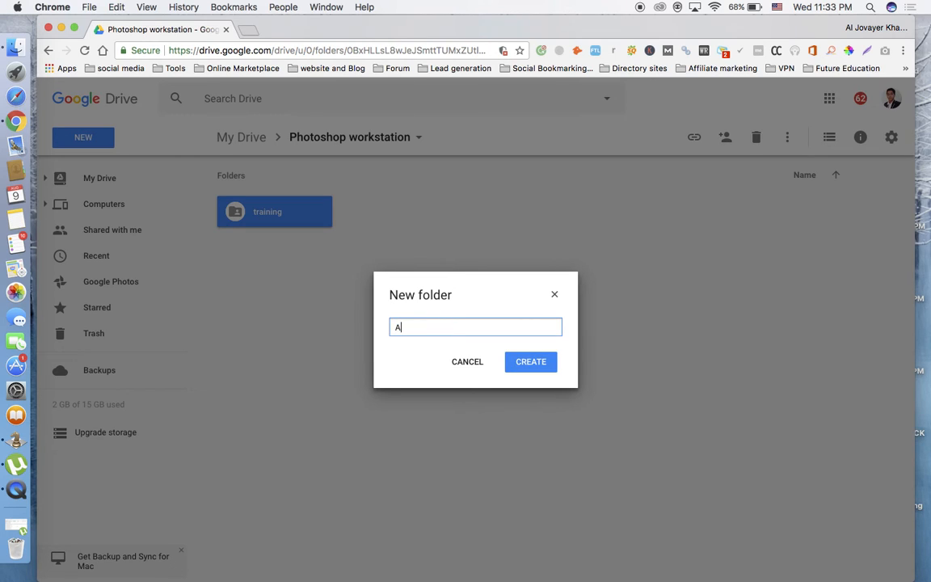
{"action": "left_click", "coordinate": [531, 362]}
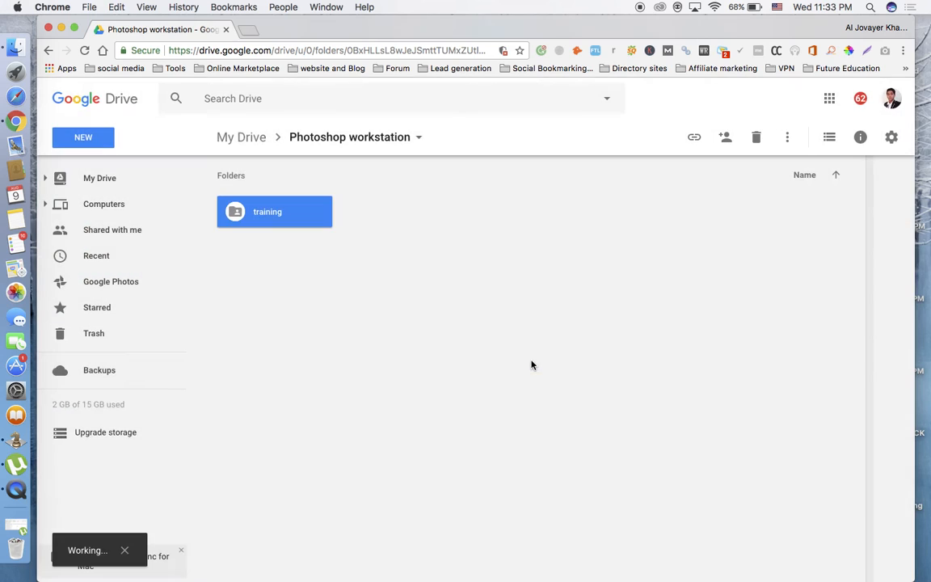
Create another new folder named B inside Photoshop workstation.
{"action": "left_click", "coordinate": [101, 139]}
{"action": "left_click", "coordinate": [121, 172]}
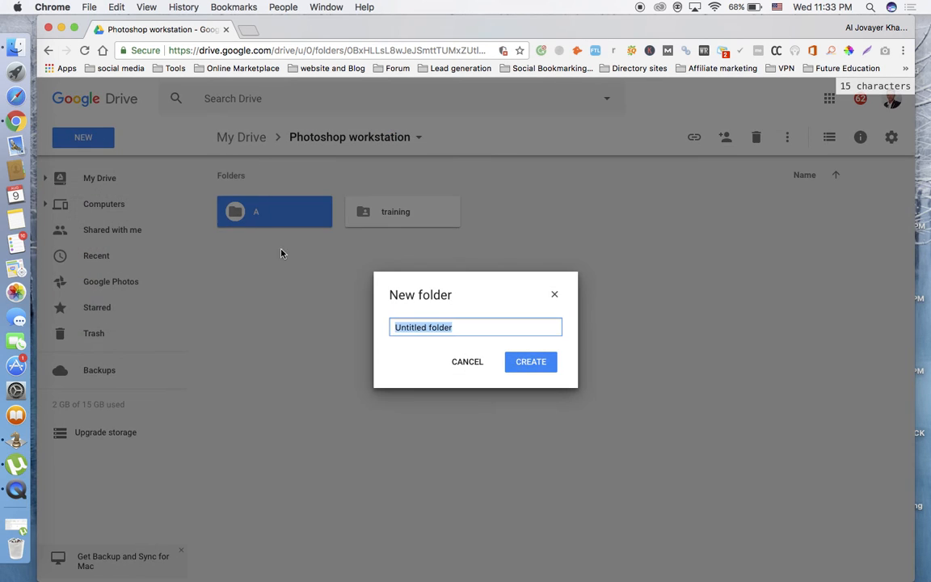
{"action": "type", "text": "B"}
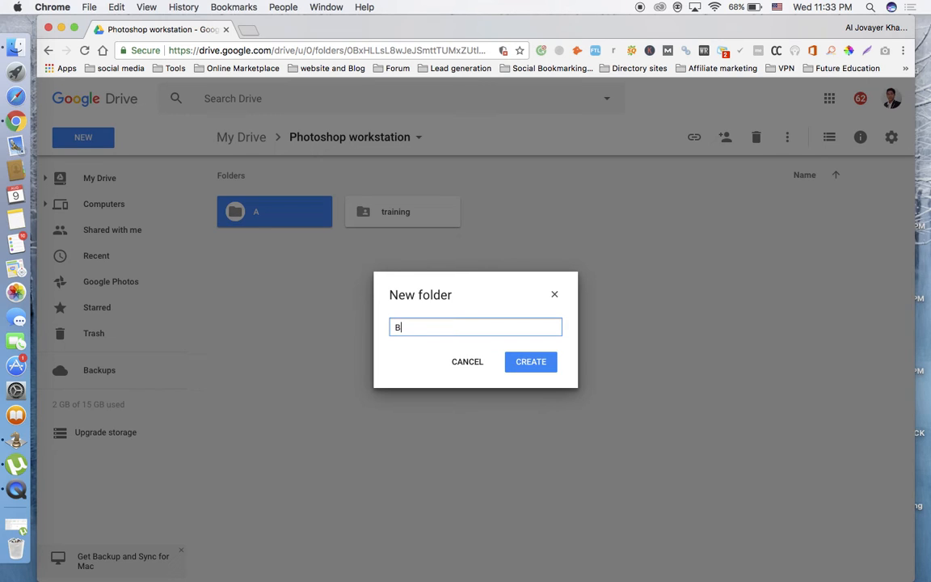
{"action": "left_click", "coordinate": [533, 364]}
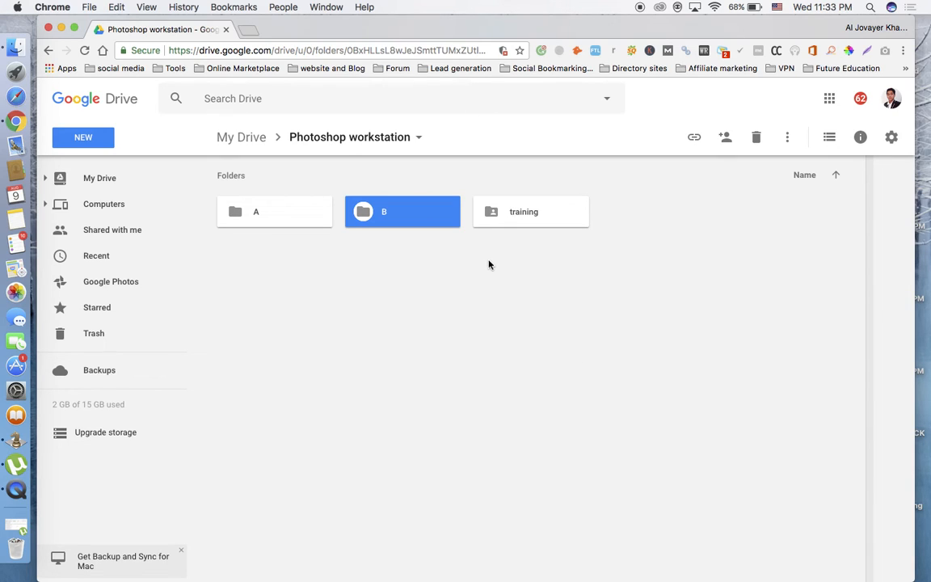
{"action": "left_click", "coordinate": [286, 222]}
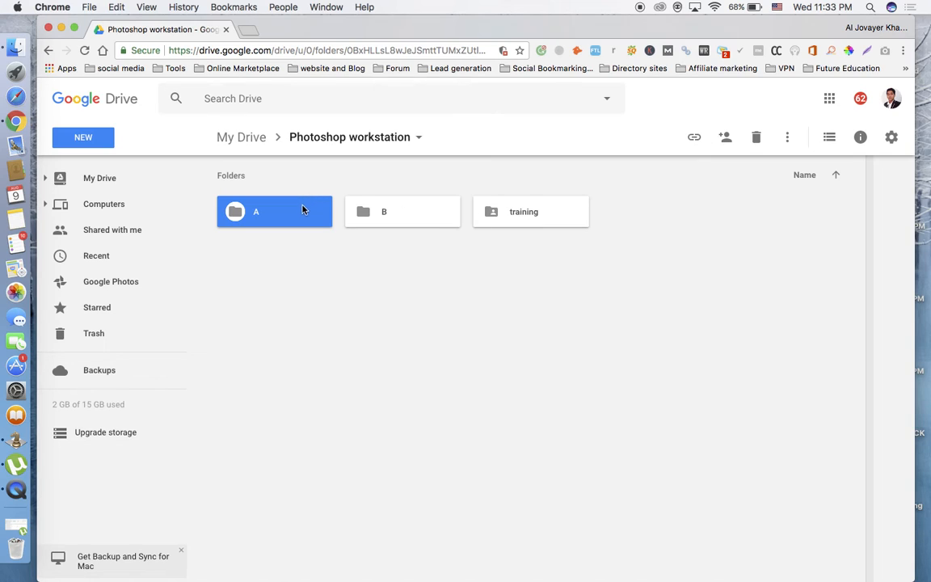
{"action": "left_click", "coordinate": [422, 219]}
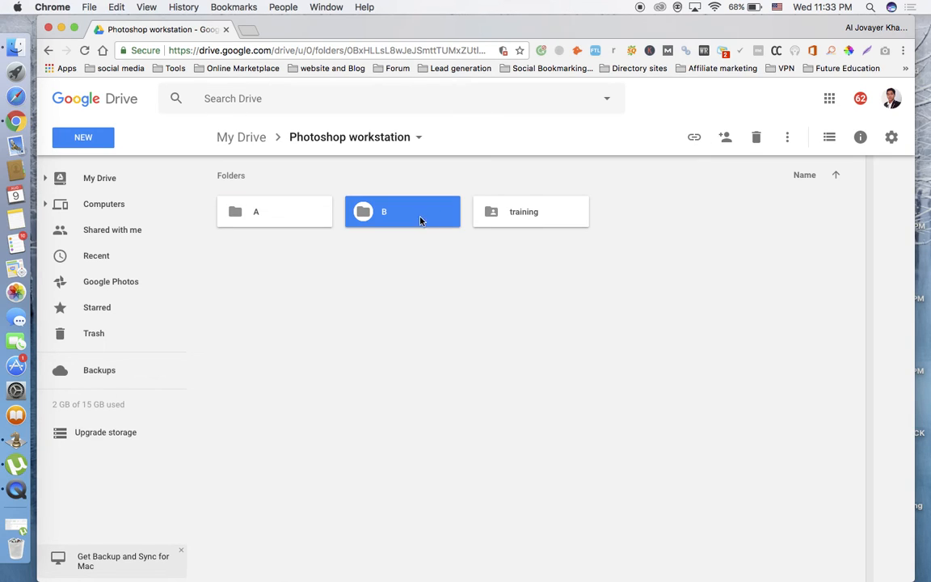
{"action": "left_click", "coordinate": [289, 215]}
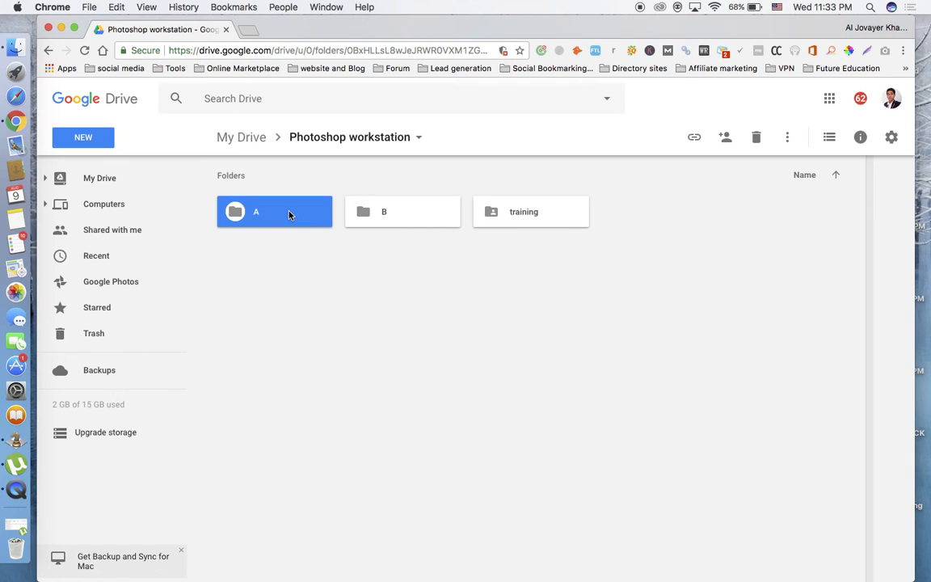
Share folder A with one contact chosen from the address suggestions and send the invitation.
{"action": "double_click", "coordinate": [289, 215]}
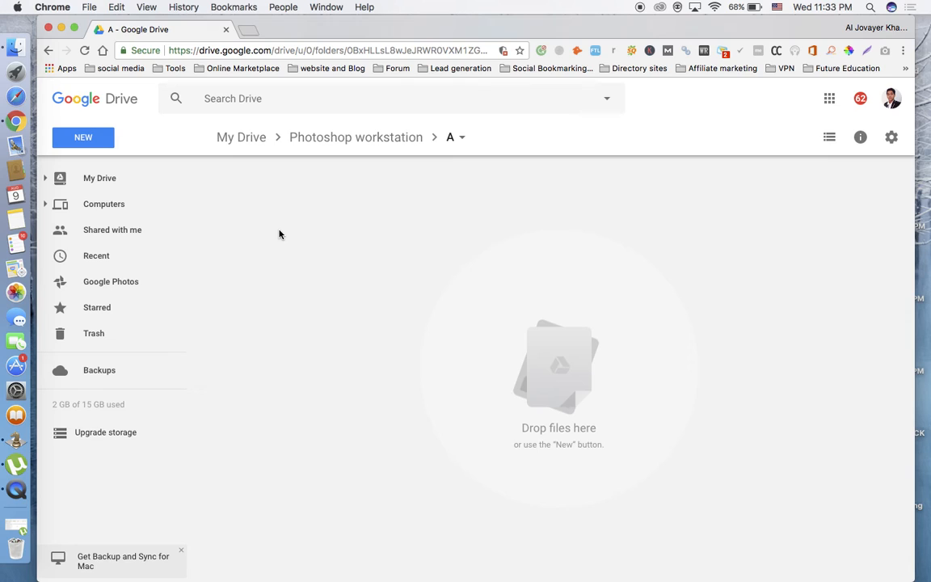
{"action": "left_click", "coordinate": [49, 50]}
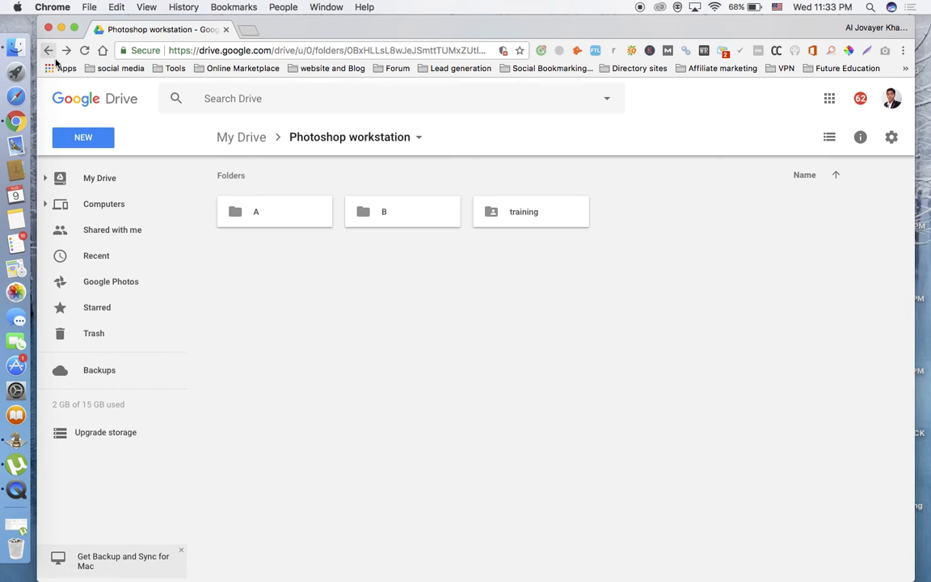
{"action": "left_click", "coordinate": [289, 216]}
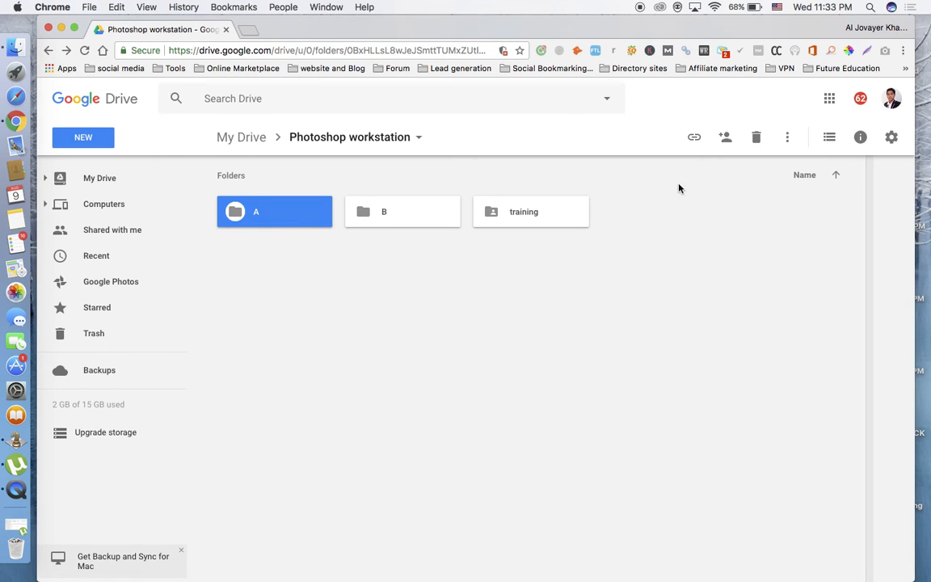
{"action": "left_click", "coordinate": [726, 140]}
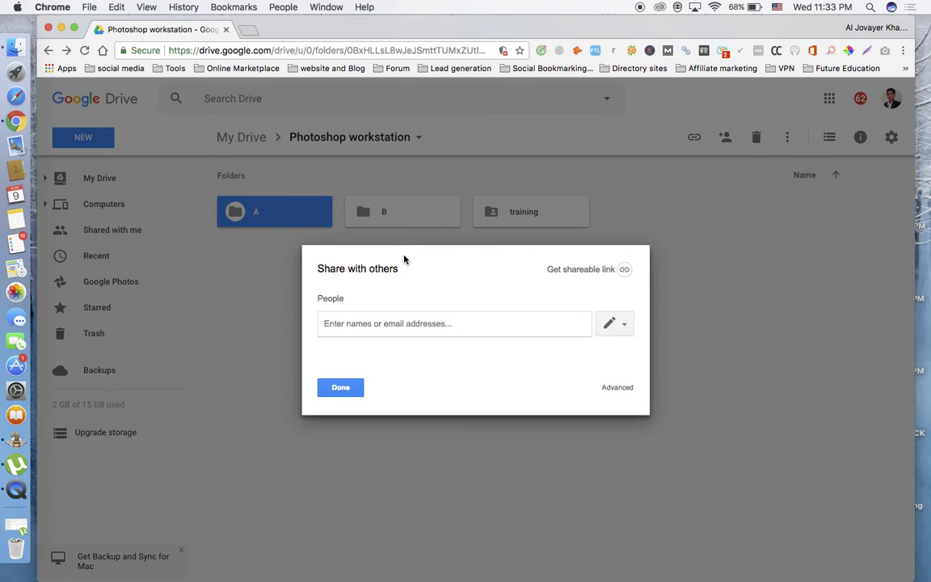
{"action": "type", "text": "mo"}
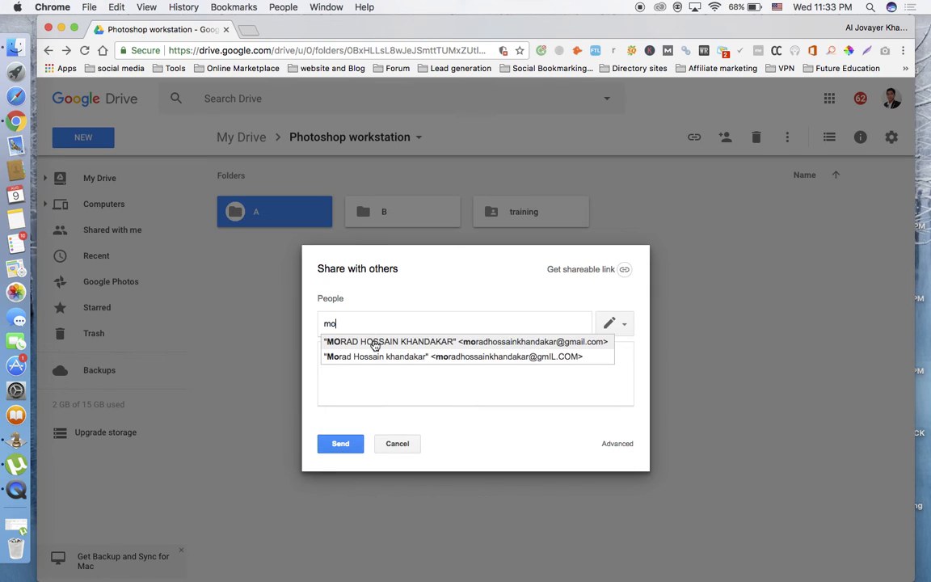
{"action": "left_click", "coordinate": [375, 342]}
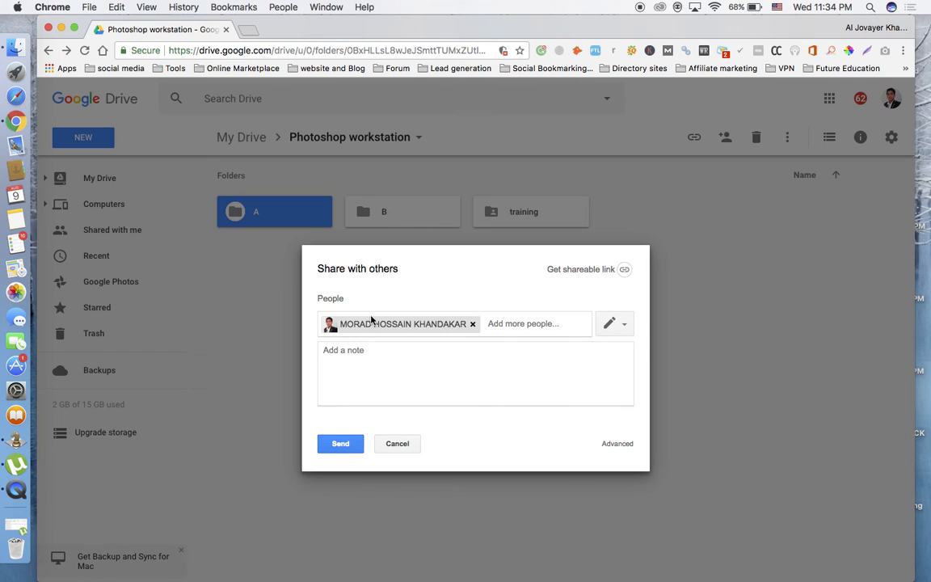
{"action": "left_click", "coordinate": [342, 444]}
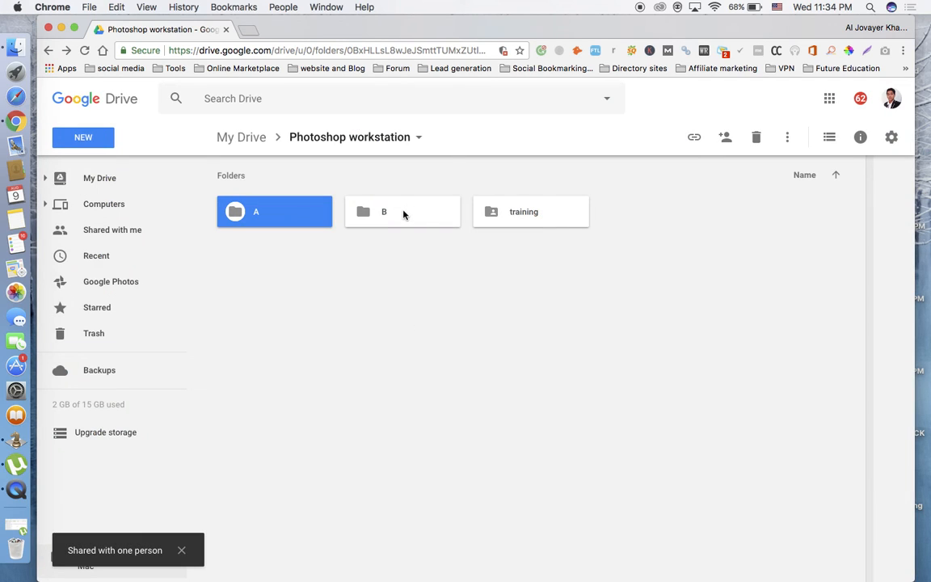
Share folder B with another person by entering their Gmail address and sending the invitation.
{"action": "left_click", "coordinate": [404, 214]}
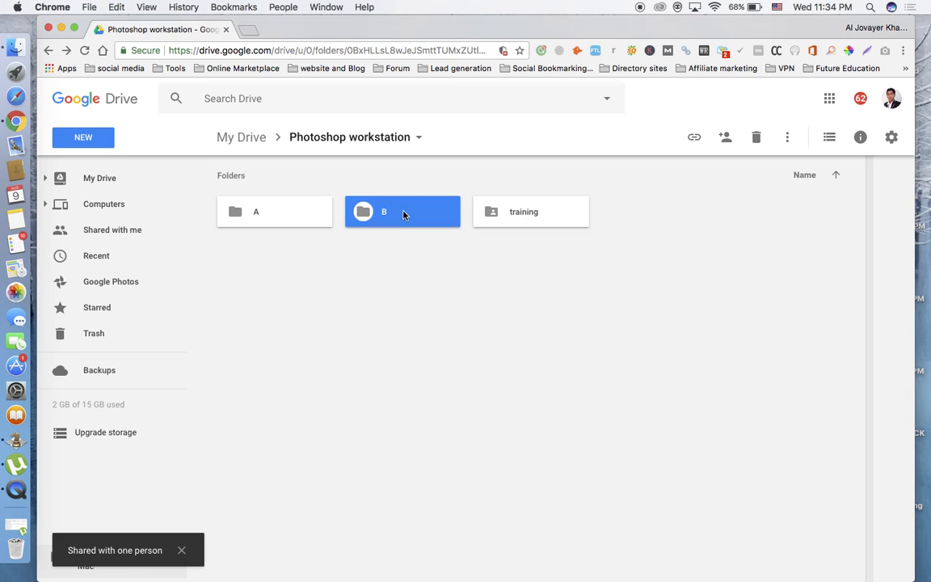
{"action": "left_click", "coordinate": [726, 139]}
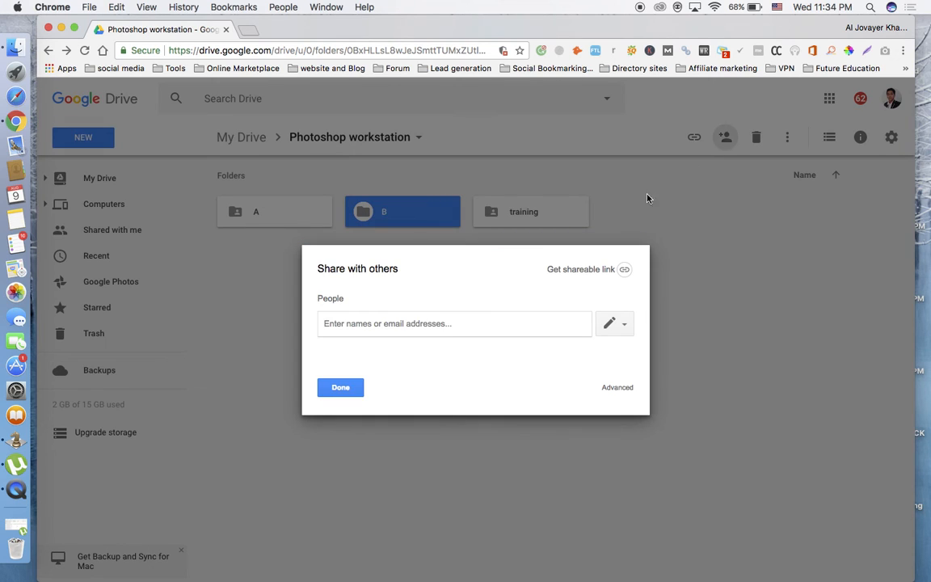
{"action": "left_click", "coordinate": [423, 318]}
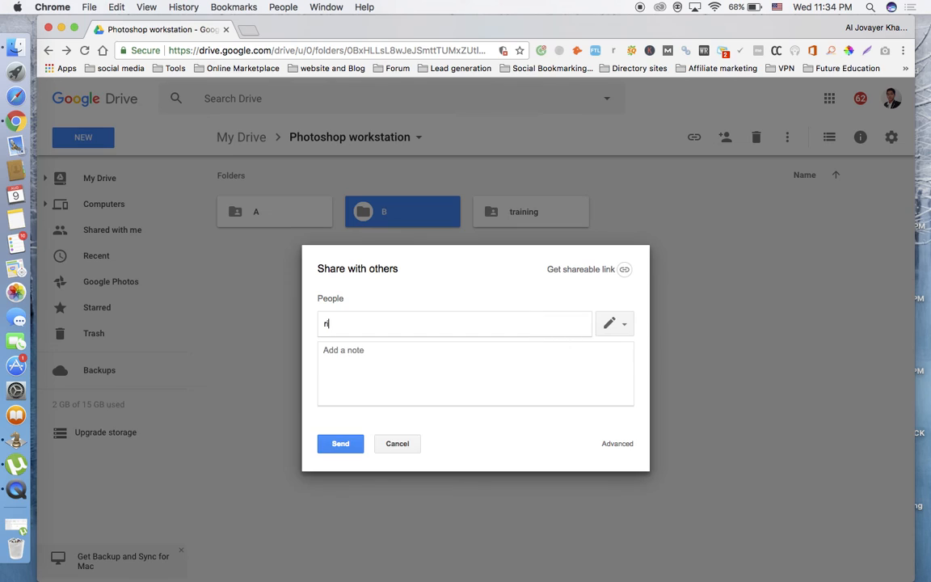
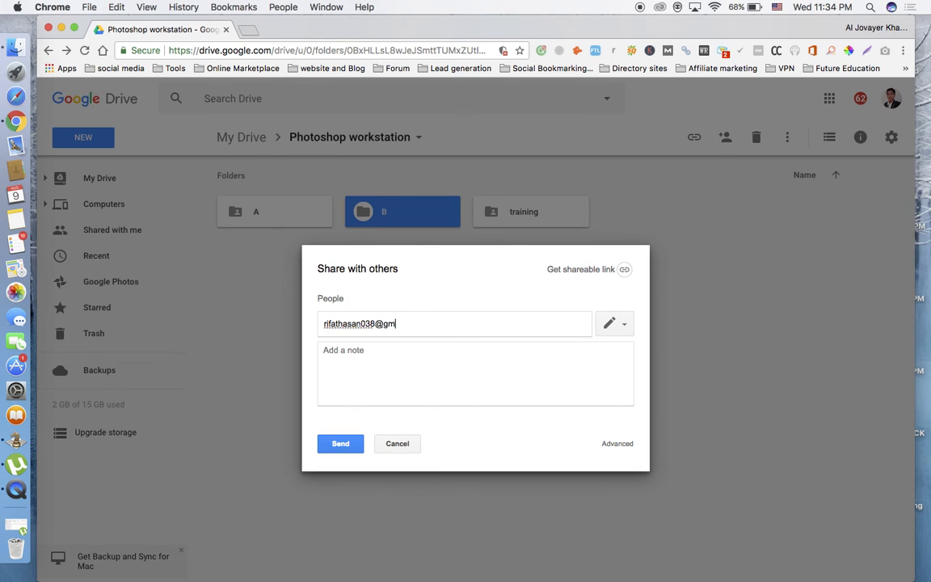
{"action": "left_click", "coordinate": [349, 444]}
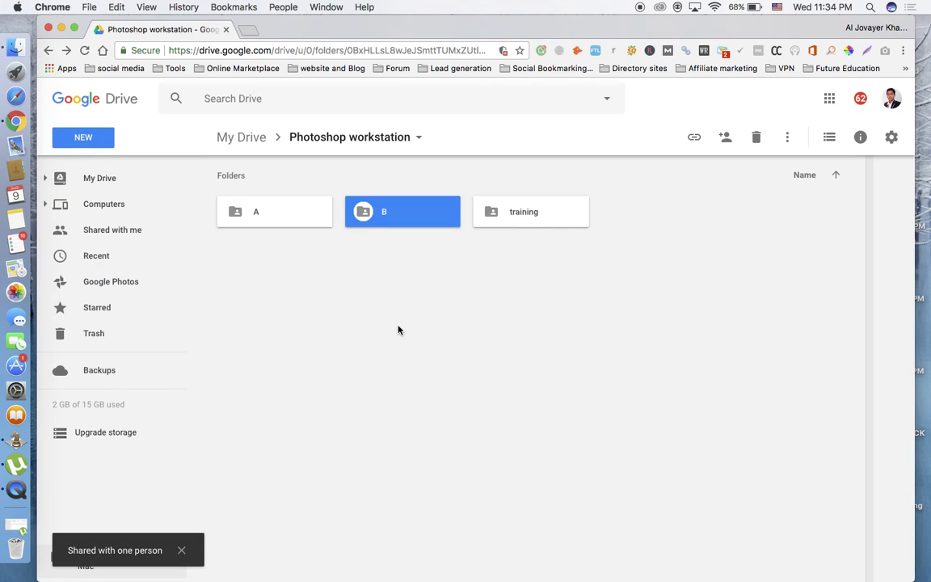
Open the training folder and upload Untitled-1.psd from the Desktop into it.
{"action": "left_click", "coordinate": [396, 332]}
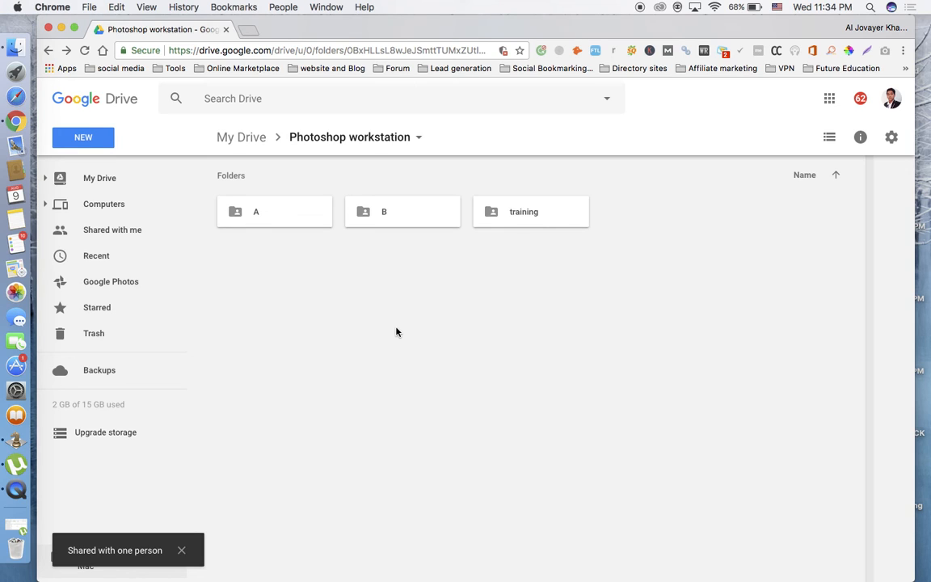
{"action": "double_click", "coordinate": [530, 219]}
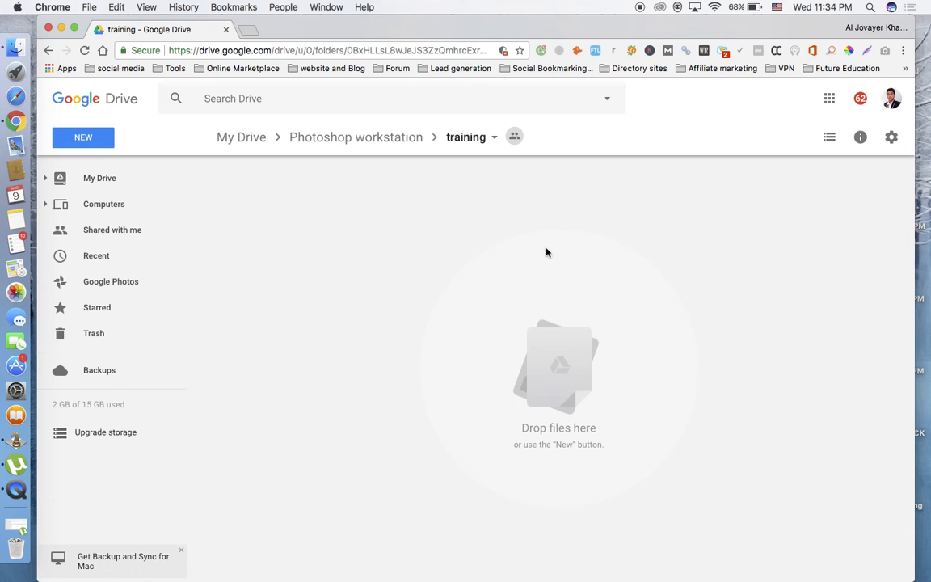
{"action": "left_click", "coordinate": [103, 143]}
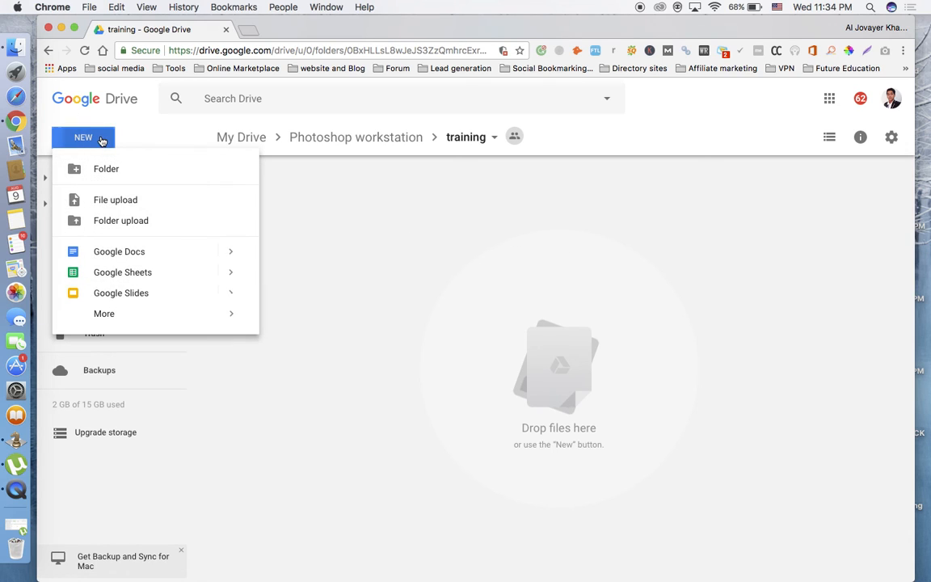
{"action": "left_click", "coordinate": [131, 203]}
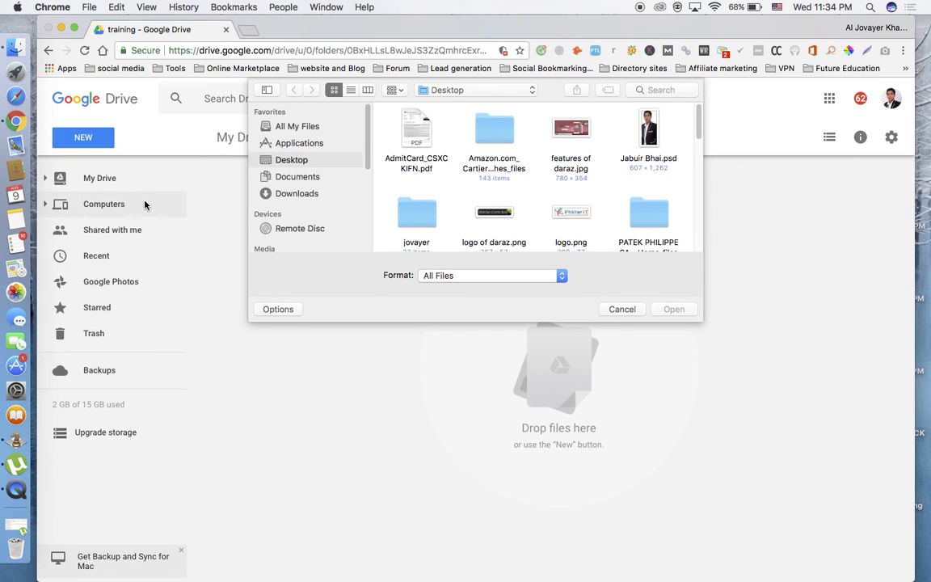
{"action": "scroll", "coordinate": [553, 193], "scroll_direction": "down", "scroll_amount": 10}
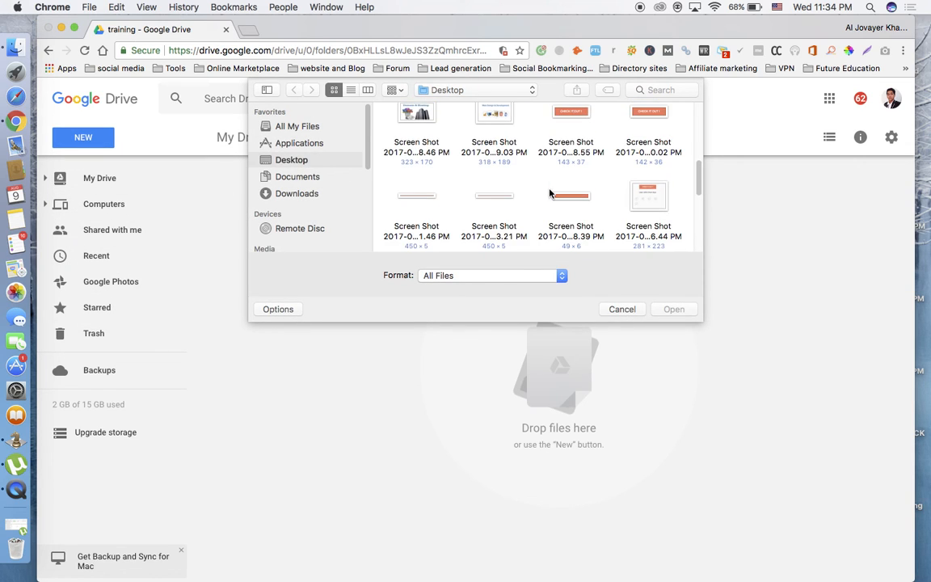
{"action": "scroll", "coordinate": [550, 192], "scroll_direction": "down", "scroll_amount": 5}
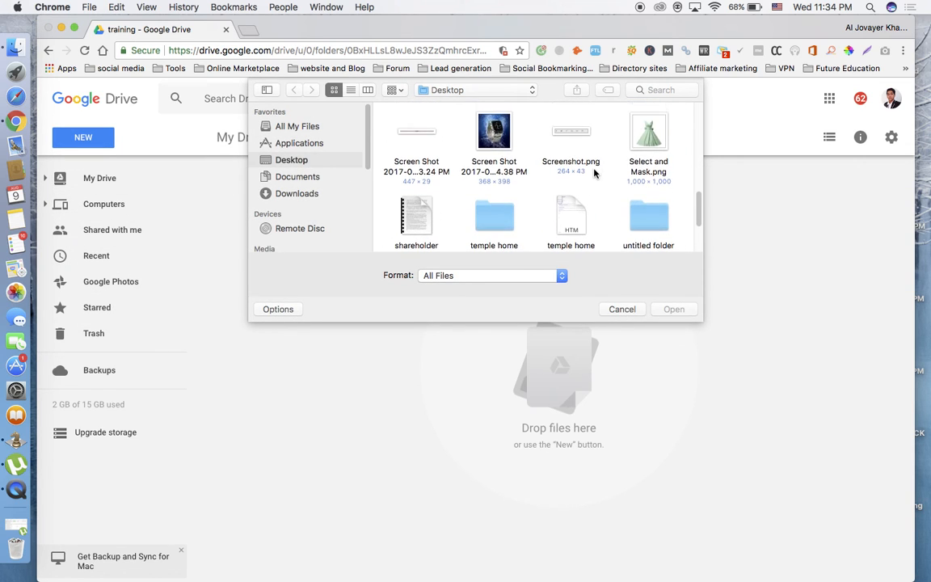
{"action": "scroll", "coordinate": [517, 168], "scroll_direction": "down", "scroll_amount": 3}
{"action": "left_click", "coordinate": [412, 199]}
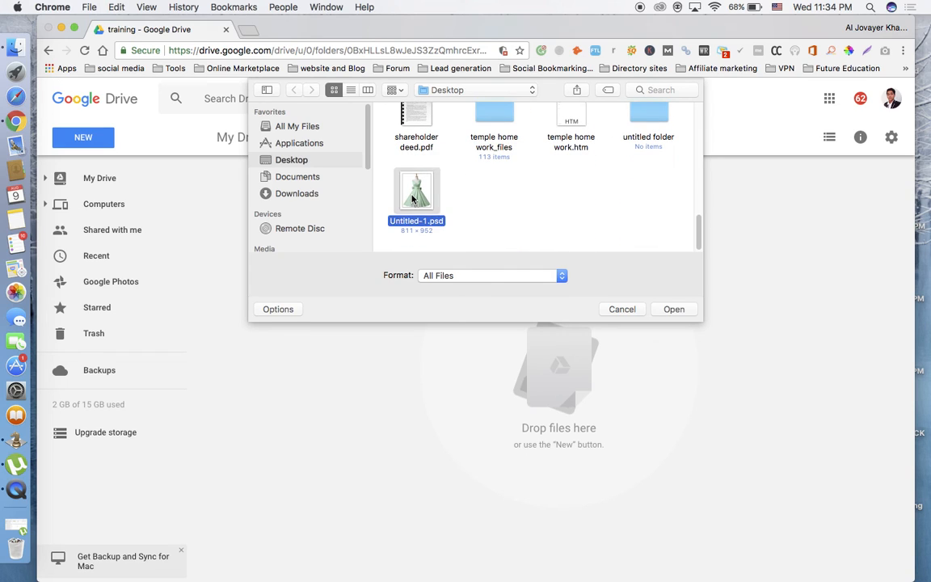
{"action": "left_click", "coordinate": [670, 309]}
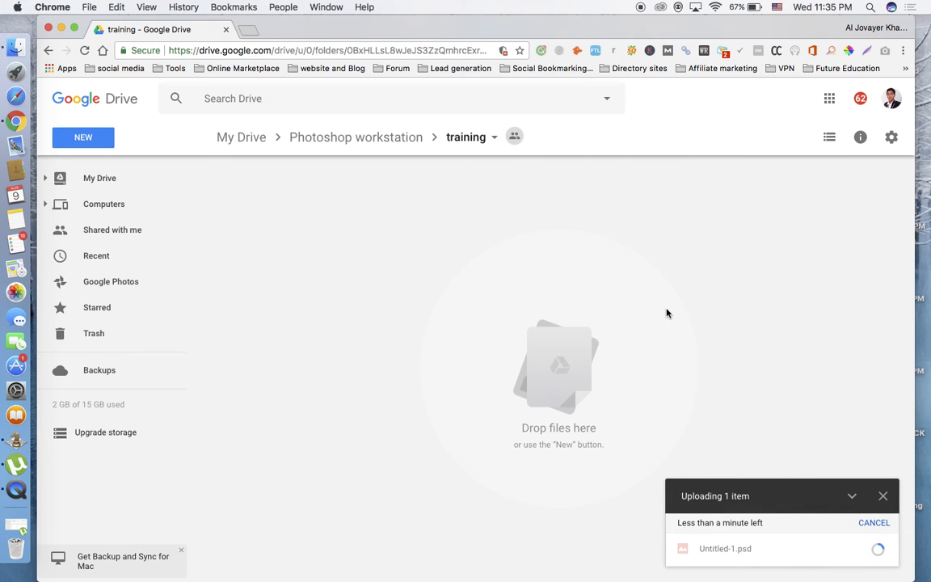
Preview the uploaded Untitled-1.psd, close the preview, and download the file.
{"action": "mouse_move", "coordinate": [872, 553]}
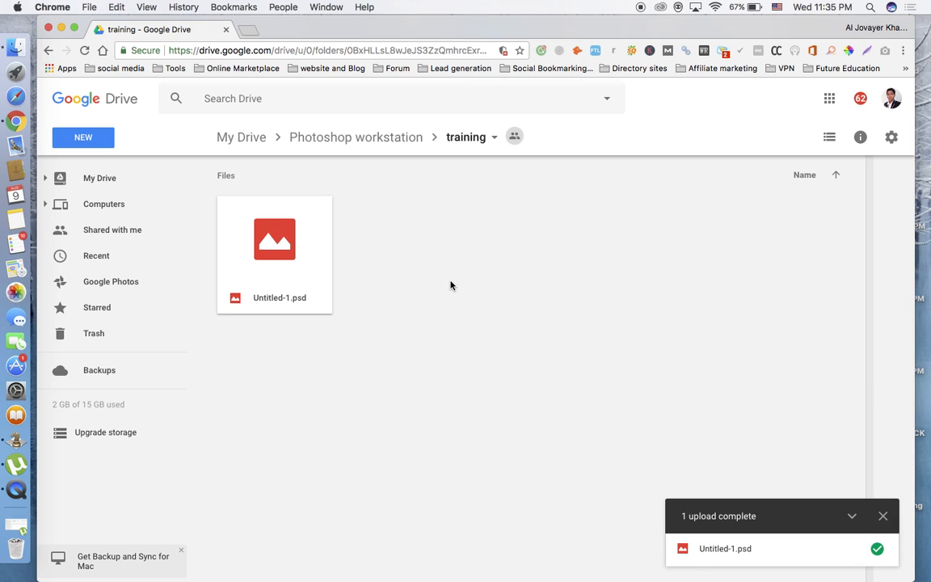
{"action": "left_click", "coordinate": [290, 256]}
{"action": "double_click", "coordinate": [290, 255]}
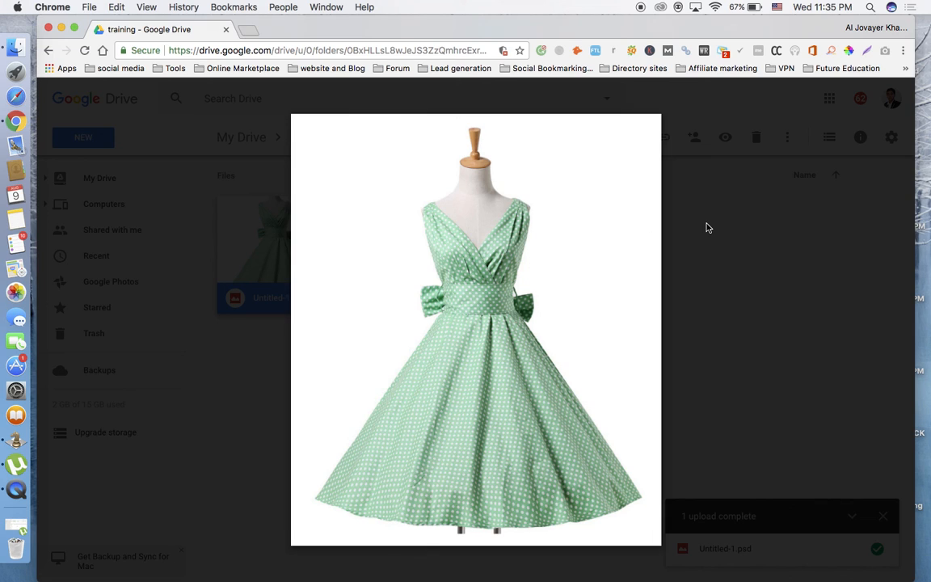
{"action": "left_click", "coordinate": [752, 234]}
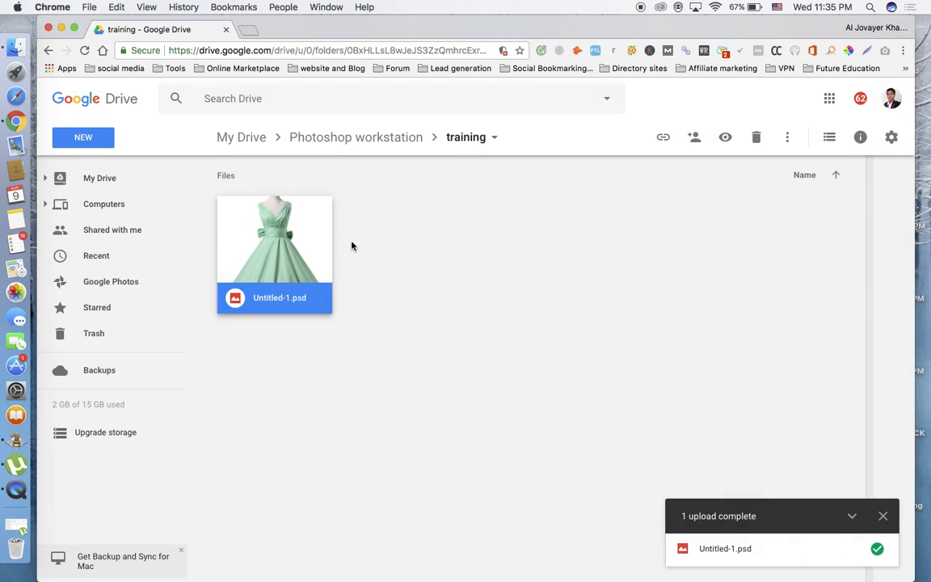
{"action": "right_click", "coordinate": [284, 249]}
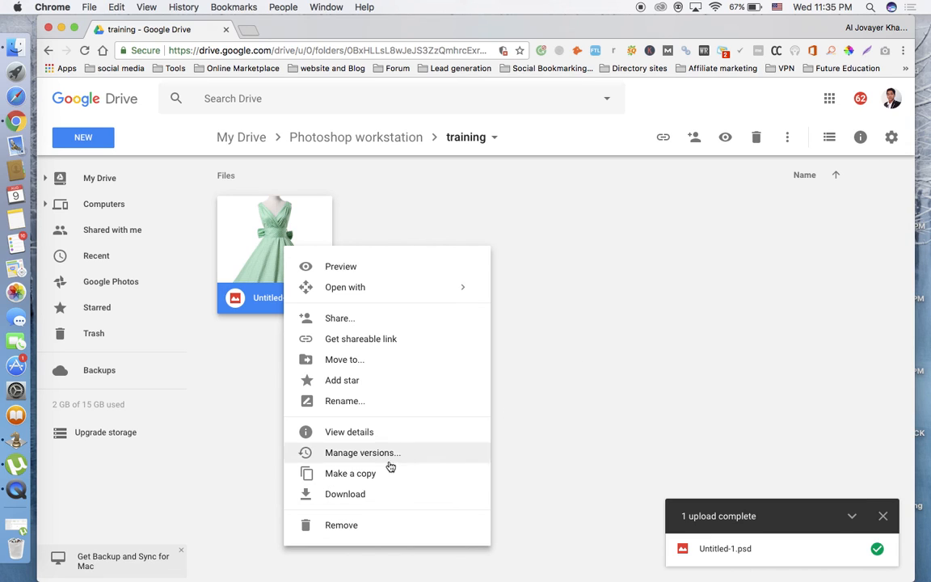
{"action": "left_click", "coordinate": [358, 494]}
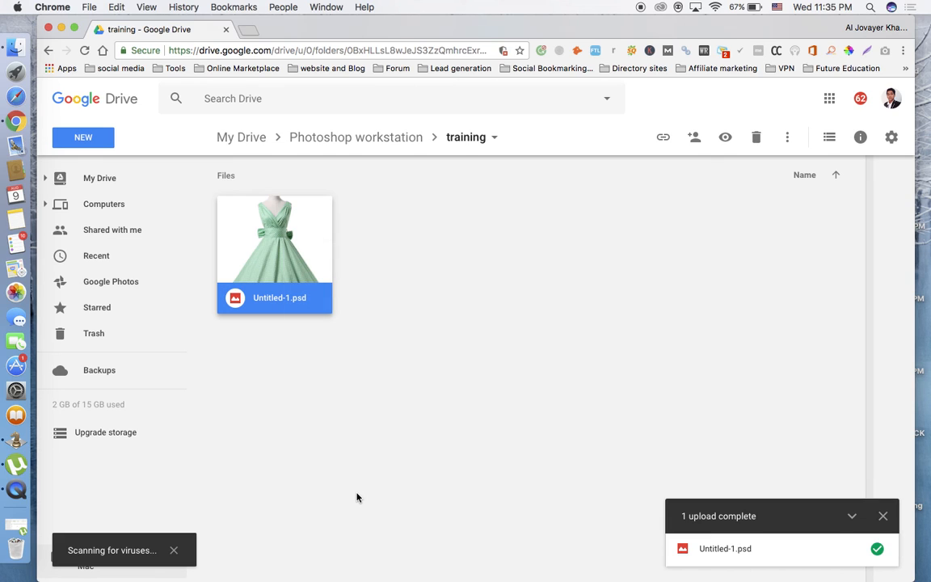